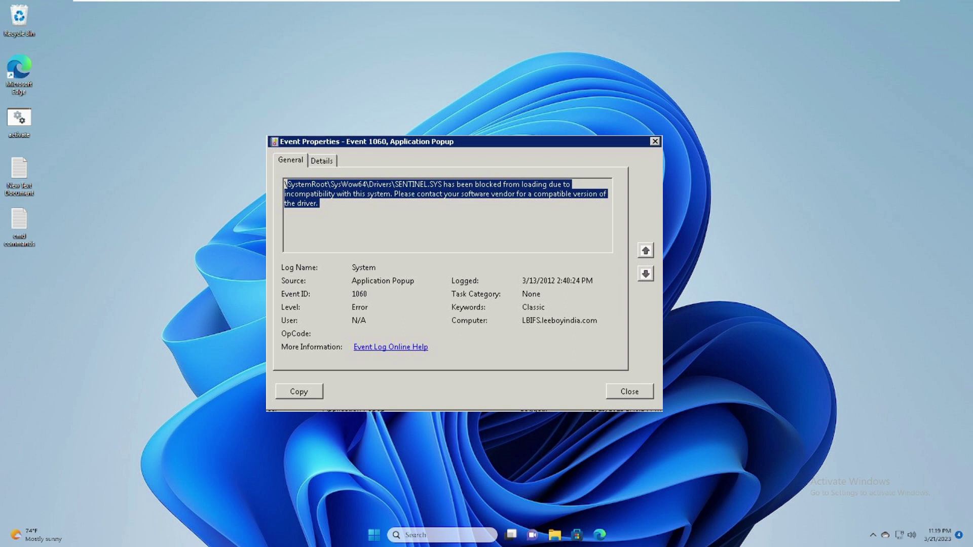
Close the event details window and lock the PC to reach the sign-in screen
{"action": "key", "text": "Escape"}
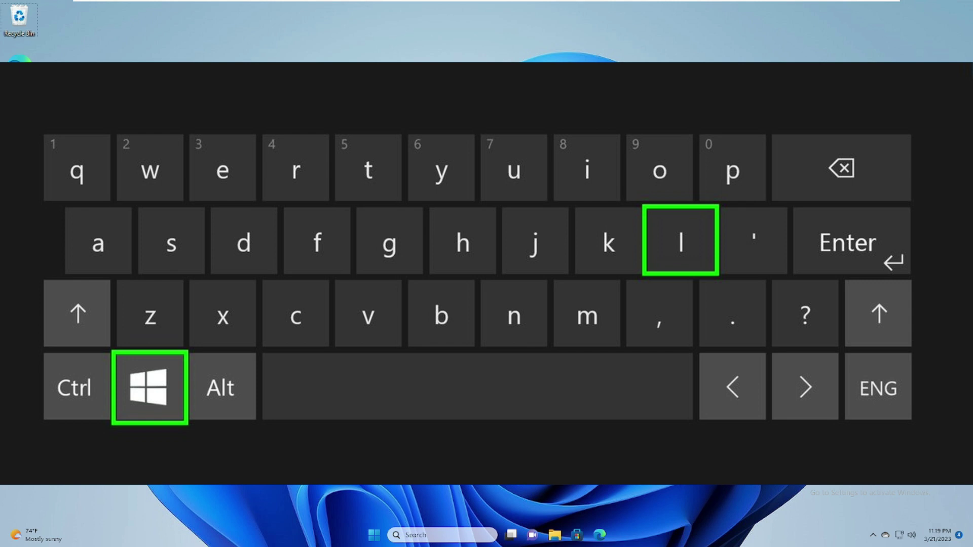
{"action": "key", "text": "super+l"}
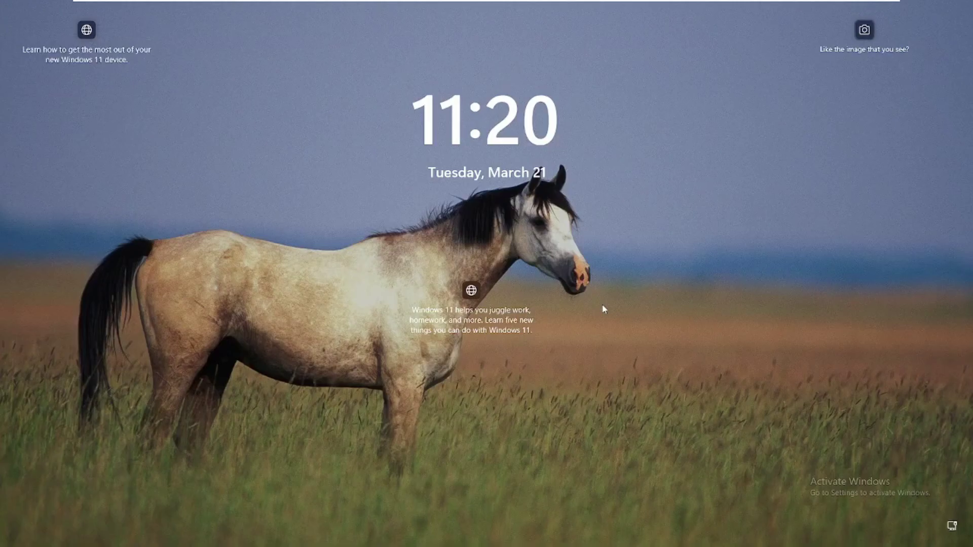
{"action": "left_click", "coordinate": [602, 305]}
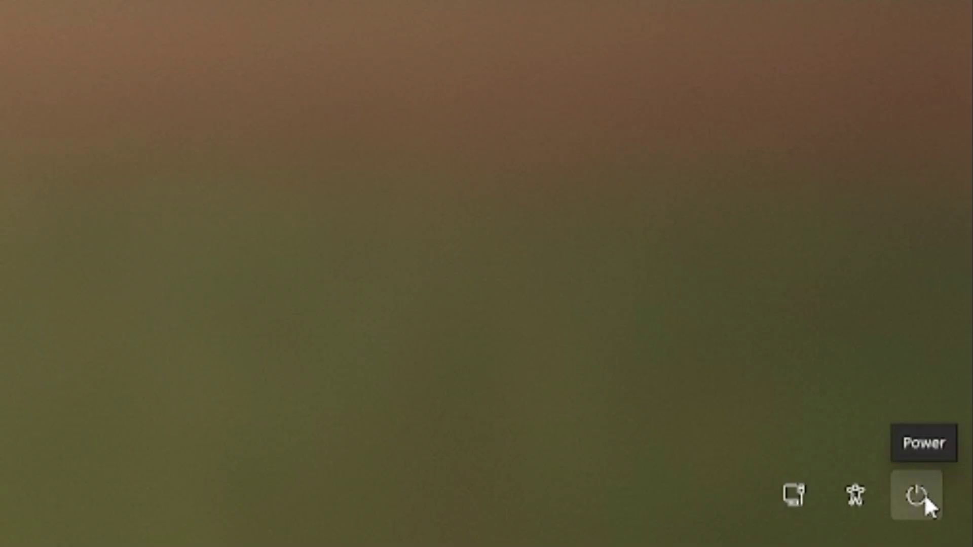
Shift-restart from the sign-in power menu into advanced startup, confirming despite unsaved work
{"action": "left_click", "coordinate": [924, 497]}
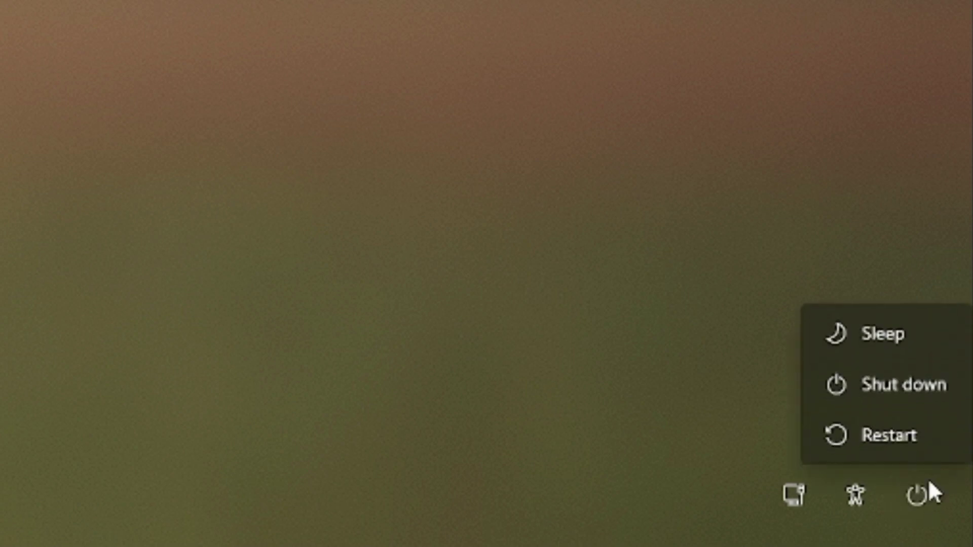
{"action": "left_click", "coordinate": [910, 440]}
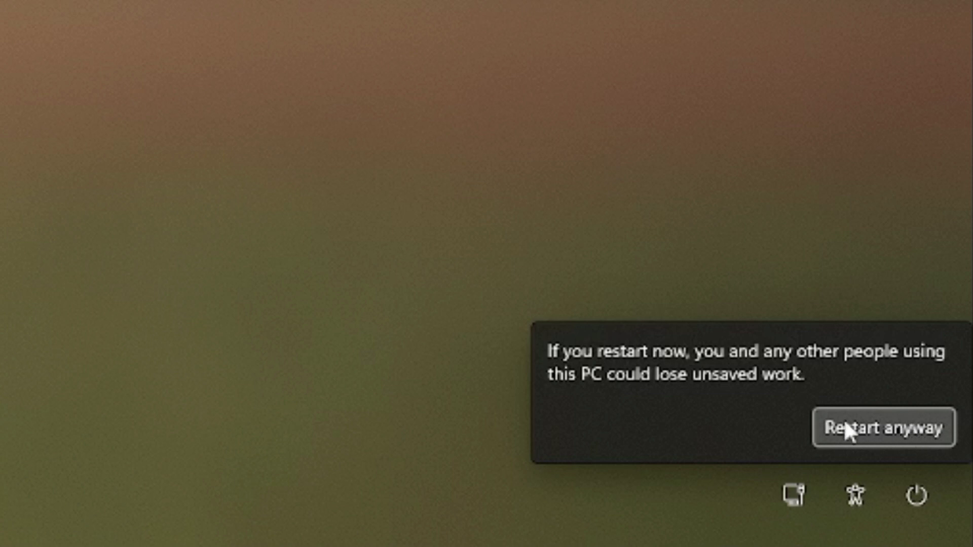
{"action": "left_click", "coordinate": [878, 435]}
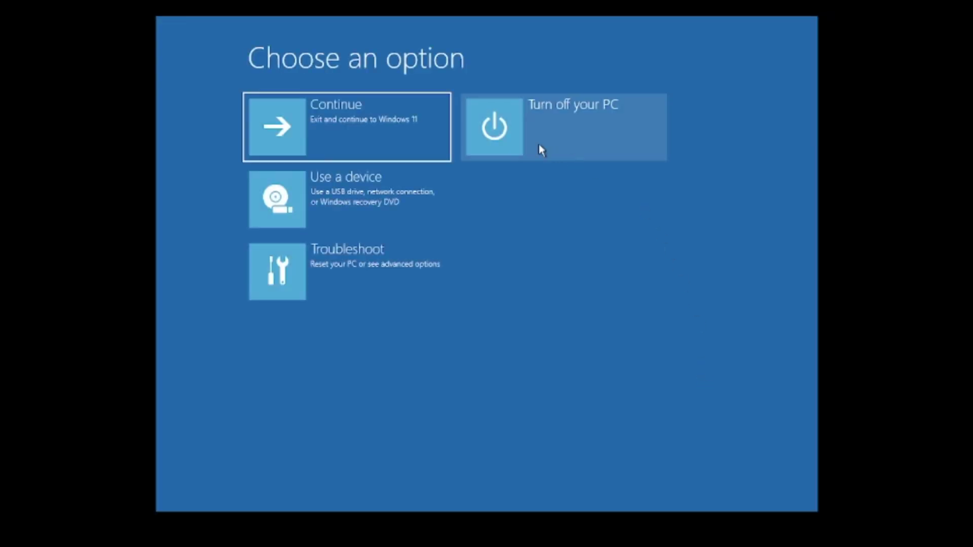
Restart via Troubleshoot > Advanced options > Startup Settings, then press 4 to continue booting
{"action": "left_click", "coordinate": [405, 262]}
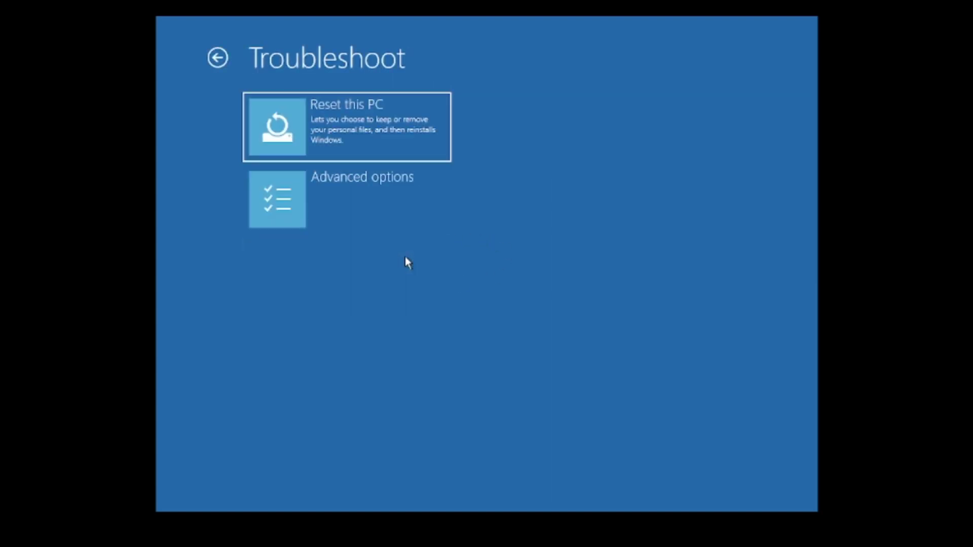
{"action": "left_click", "coordinate": [404, 205]}
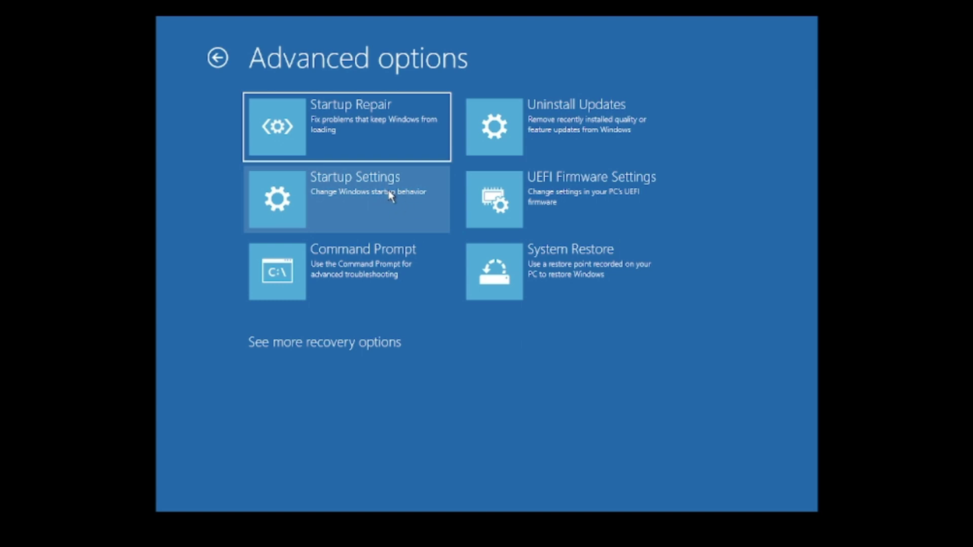
{"action": "left_click", "coordinate": [391, 197]}
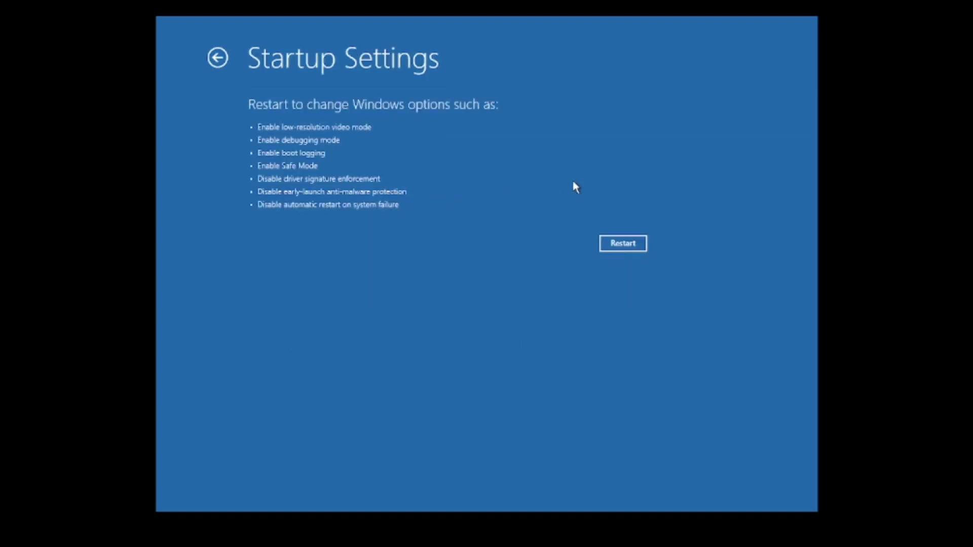
{"action": "left_click", "coordinate": [620, 249]}
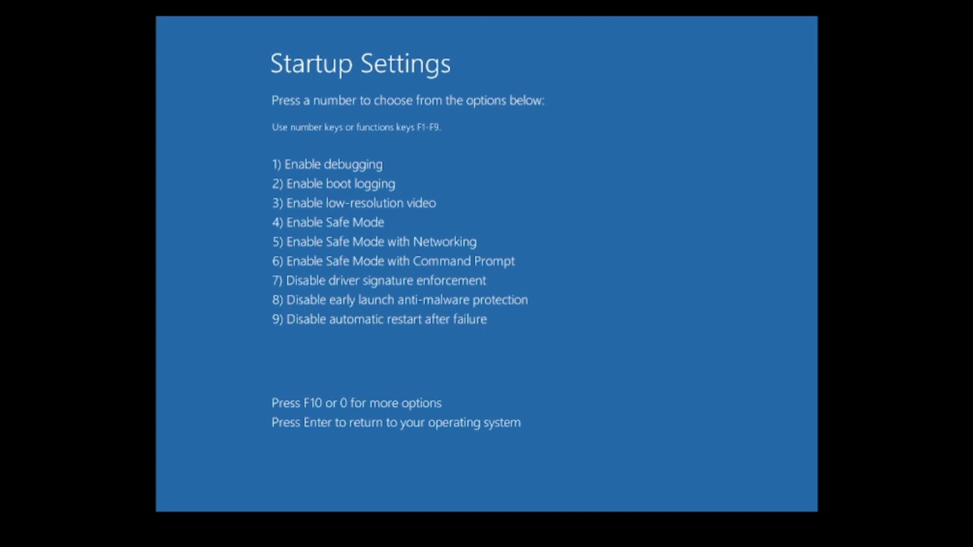
{"action": "key", "text": "4"}
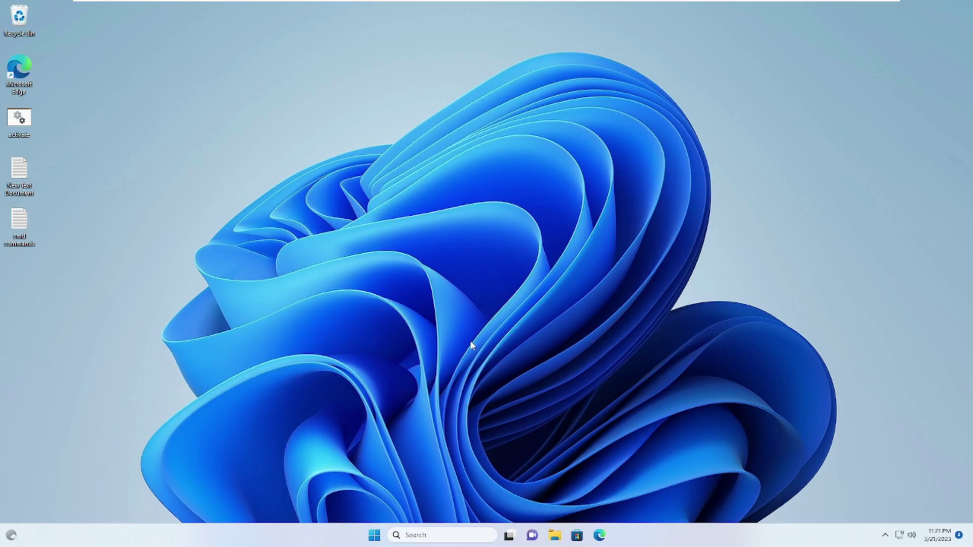
Open Settings and reach the Other troubleshooters list through a 'troublesh' search
{"action": "right_click", "coordinate": [376, 539]}
{"action": "left_click", "coordinate": [355, 431]}
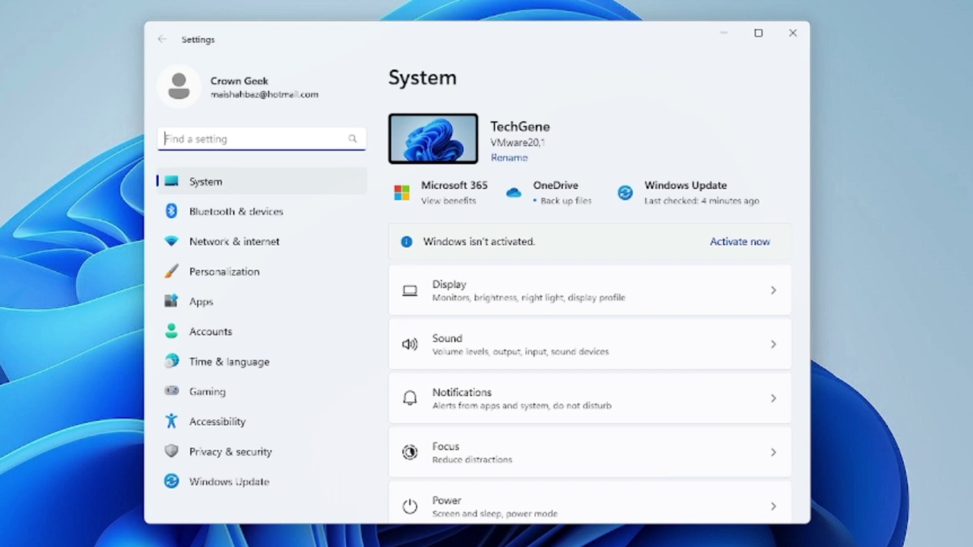
{"action": "type", "text": "troublesh"}
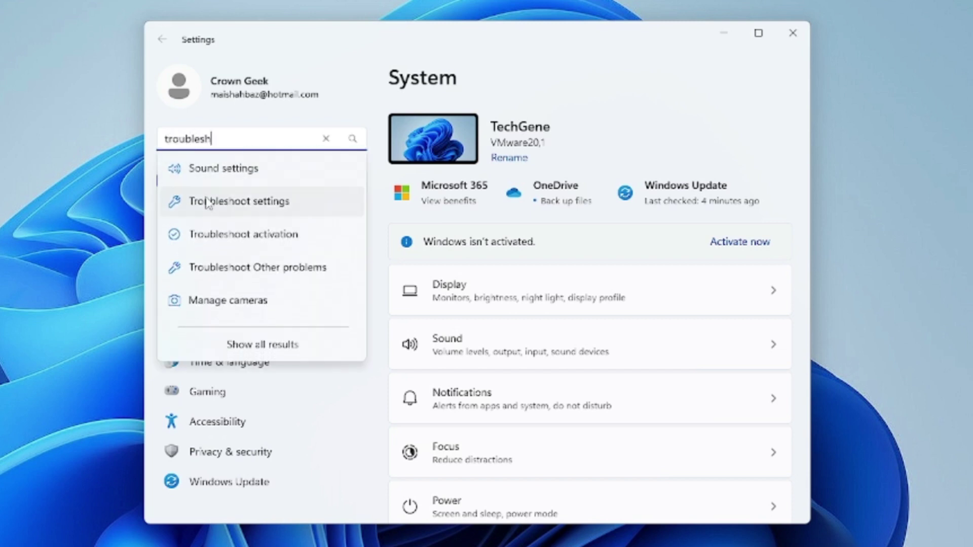
{"action": "left_click", "coordinate": [245, 207]}
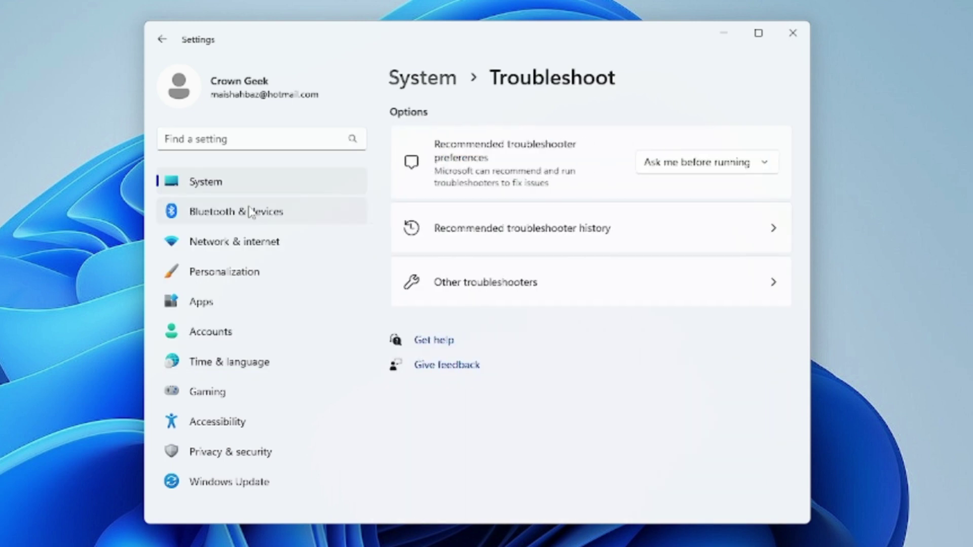
{"action": "left_click", "coordinate": [482, 285]}
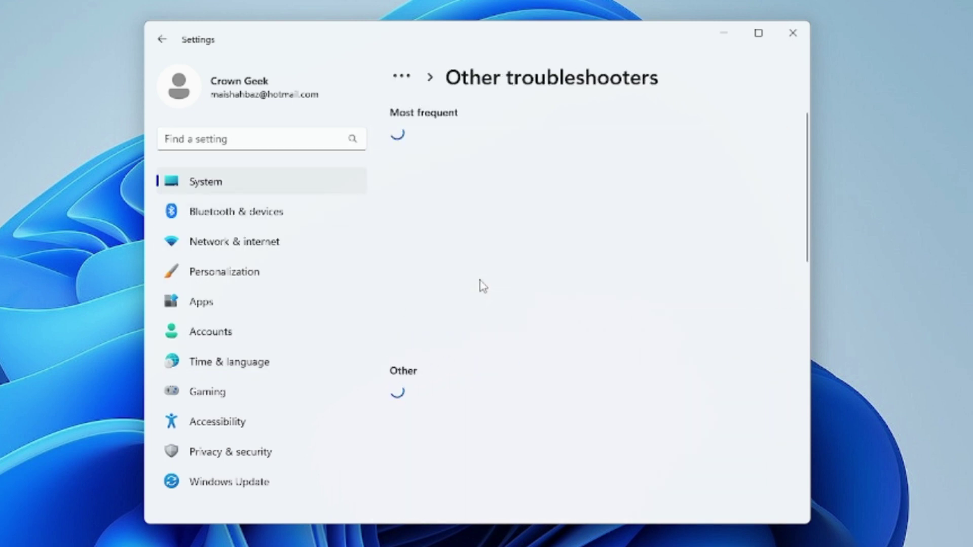
{"action": "scroll", "coordinate": [482, 286], "scroll_direction": "down", "scroll_amount": 8}
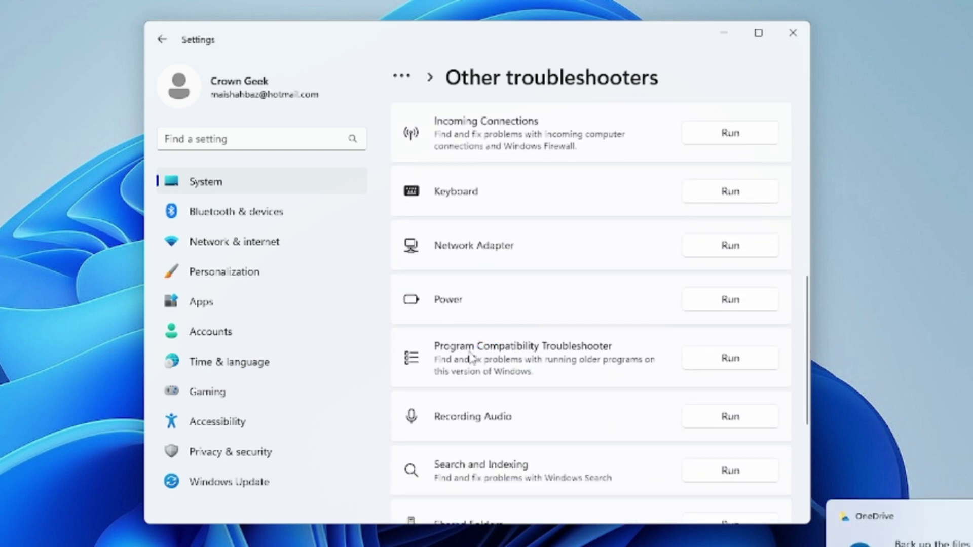
Run the Program Compatibility Troubleshooter, choose Microsoft Edge, then cancel it
{"action": "left_click", "coordinate": [734, 363]}
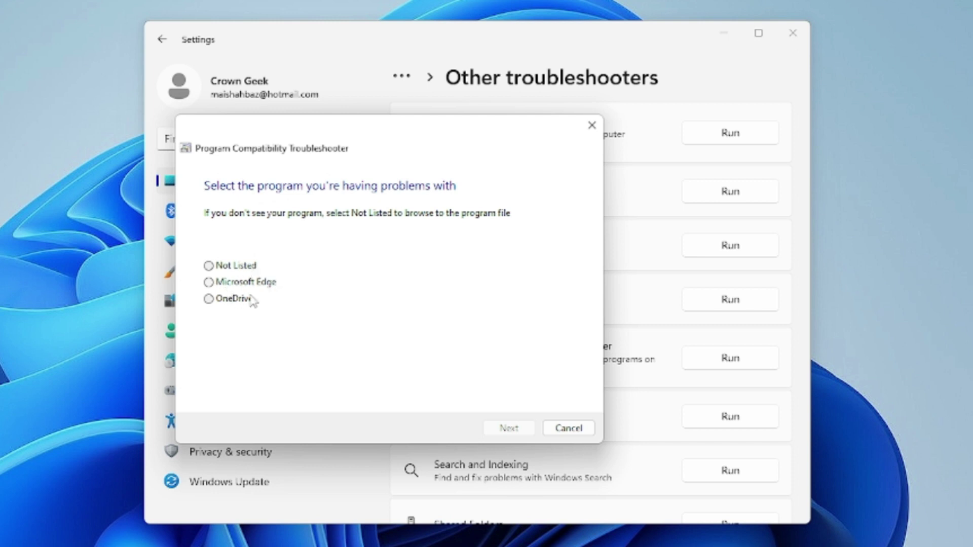
{"action": "left_click", "coordinate": [245, 282]}
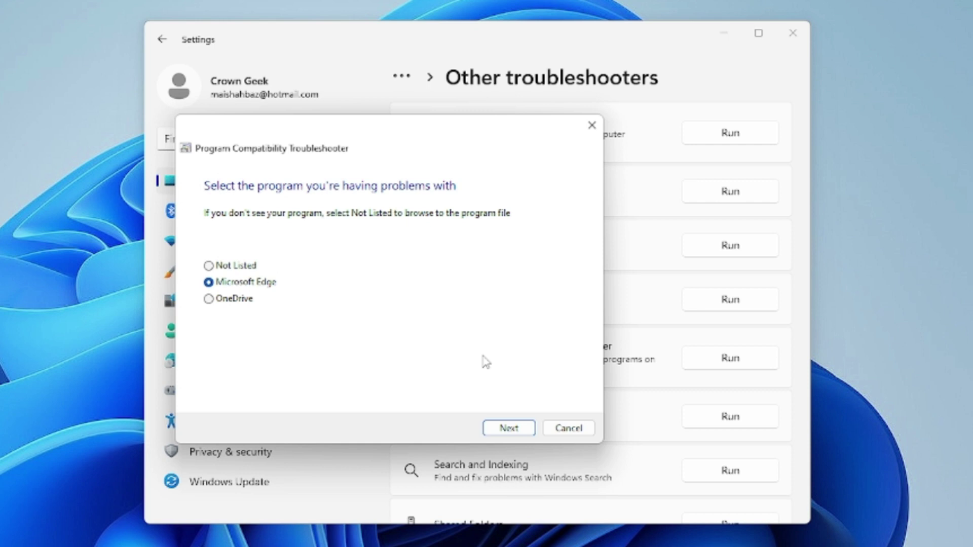
{"action": "left_click", "coordinate": [568, 429]}
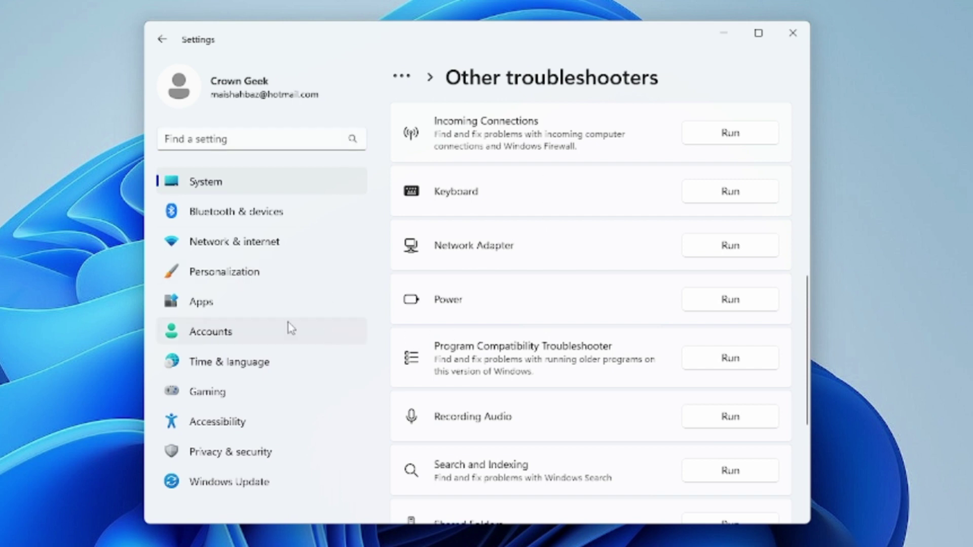
Uninstall the KB5023706 security update from Windows Update's update history
{"action": "left_click", "coordinate": [254, 487]}
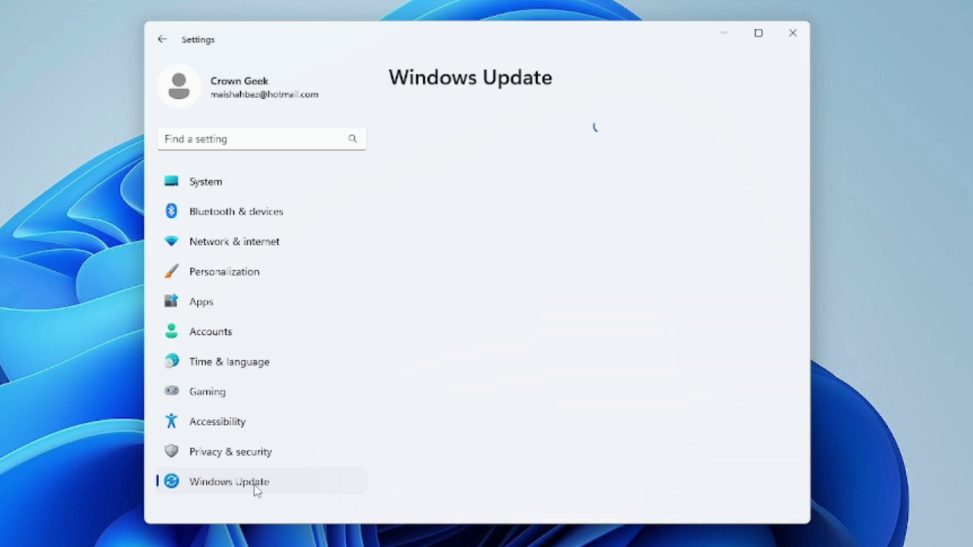
{"action": "scroll", "coordinate": [452, 403], "scroll_direction": "down", "scroll_amount": 1}
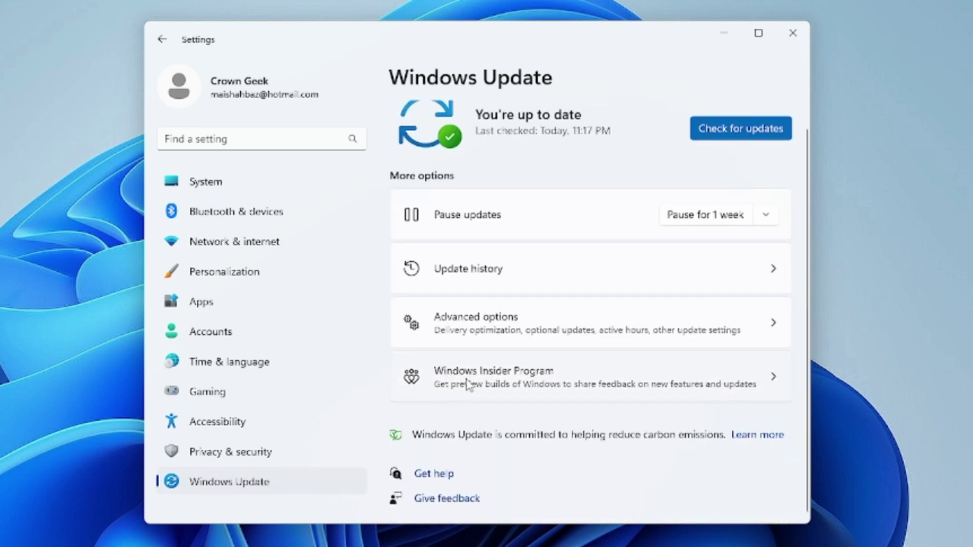
{"action": "left_click", "coordinate": [484, 271]}
{"action": "scroll", "coordinate": [483, 273], "scroll_direction": "down", "scroll_amount": 4}
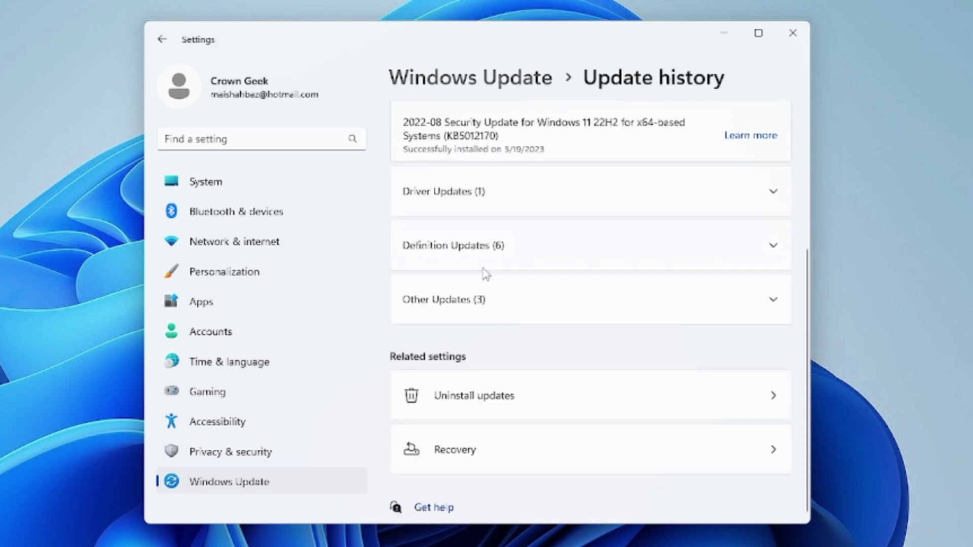
{"action": "left_click", "coordinate": [487, 402]}
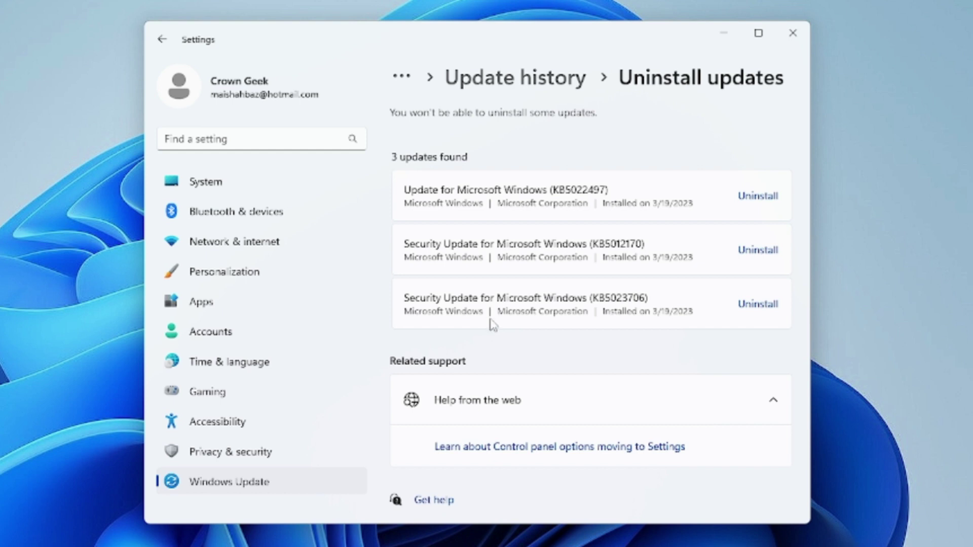
{"action": "left_click", "coordinate": [758, 306]}
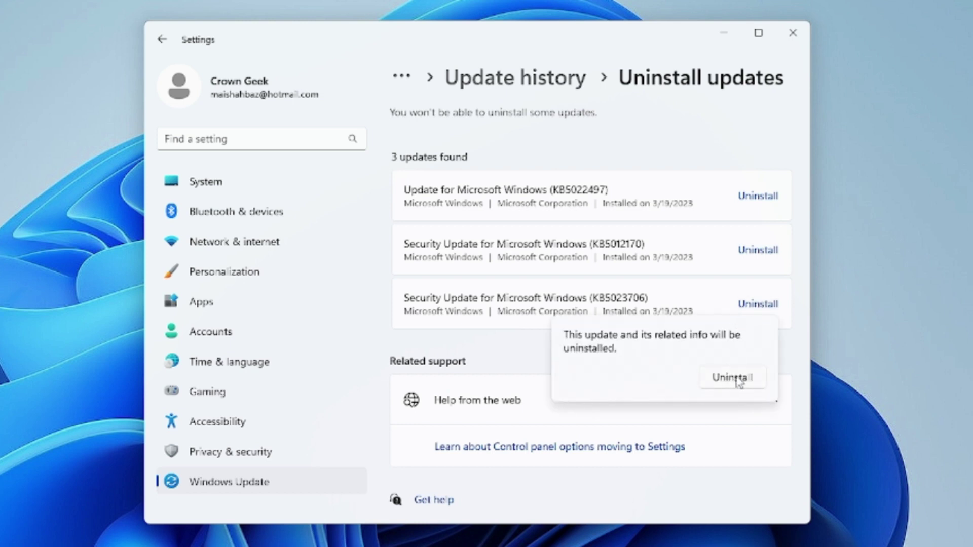
{"action": "left_click", "coordinate": [789, 348]}
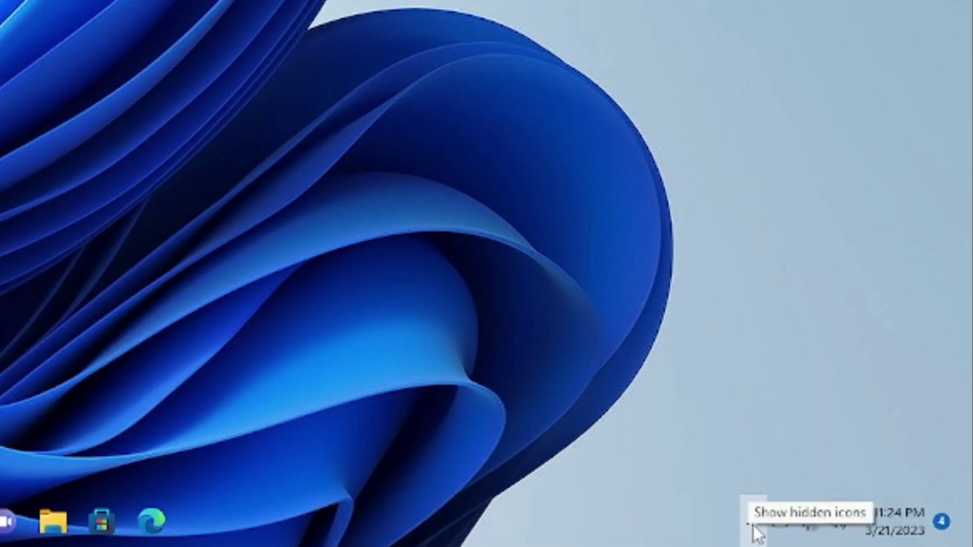
Quit Microsoft Teams from its hidden system tray icon
{"action": "left_click", "coordinate": [873, 535]}
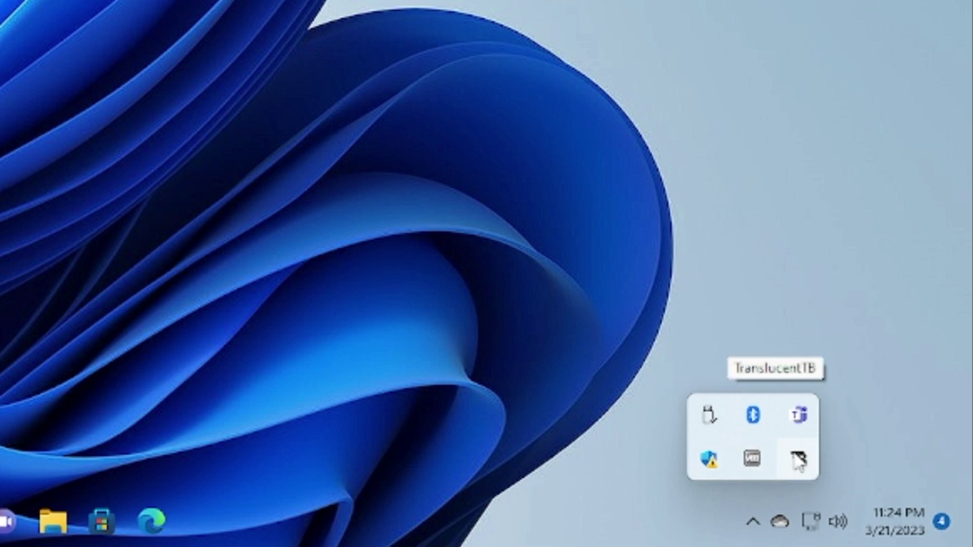
{"action": "right_click", "coordinate": [805, 422]}
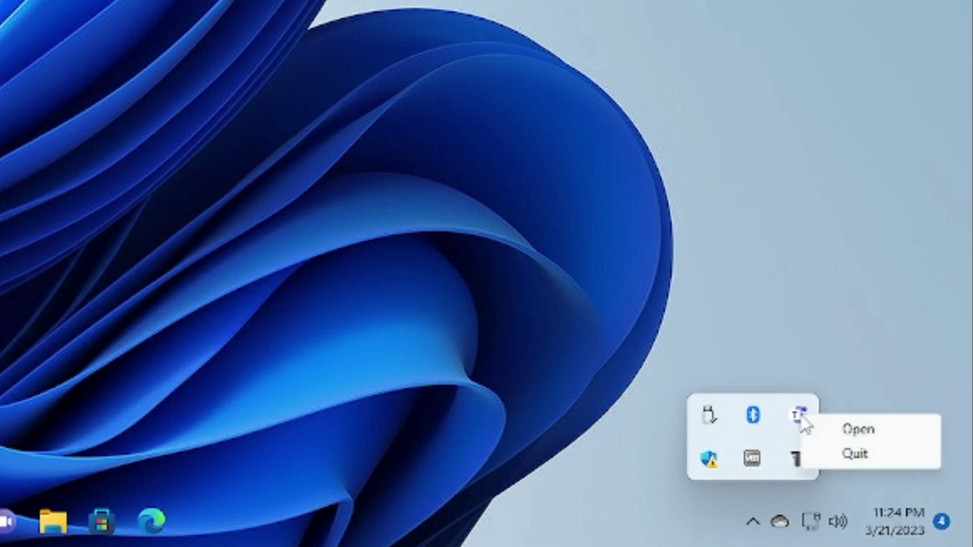
{"action": "left_click", "coordinate": [856, 454]}
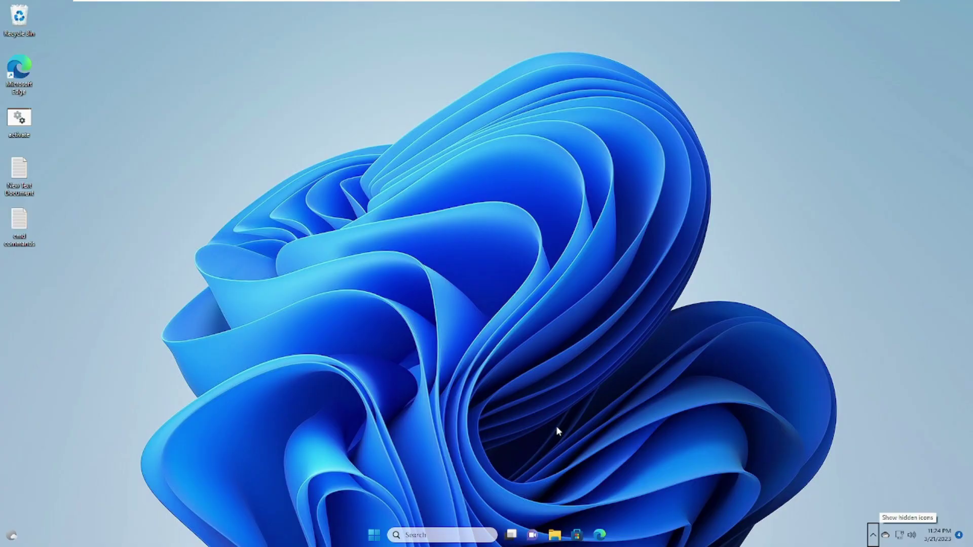
Search 'virus' and switch off Real-time (approving UAC) and Cloud-delivered protection
{"action": "key", "text": "super+s"}
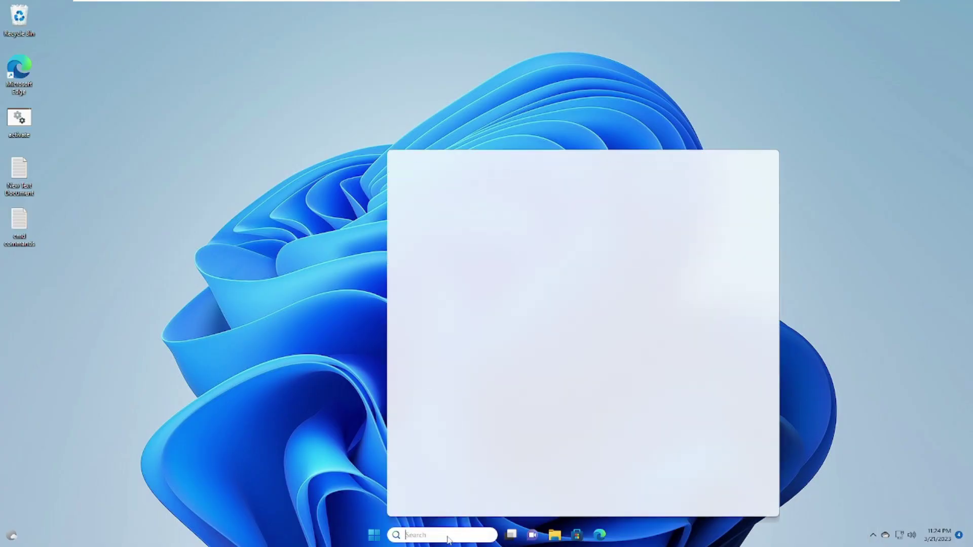
{"action": "type", "text": "virus"}
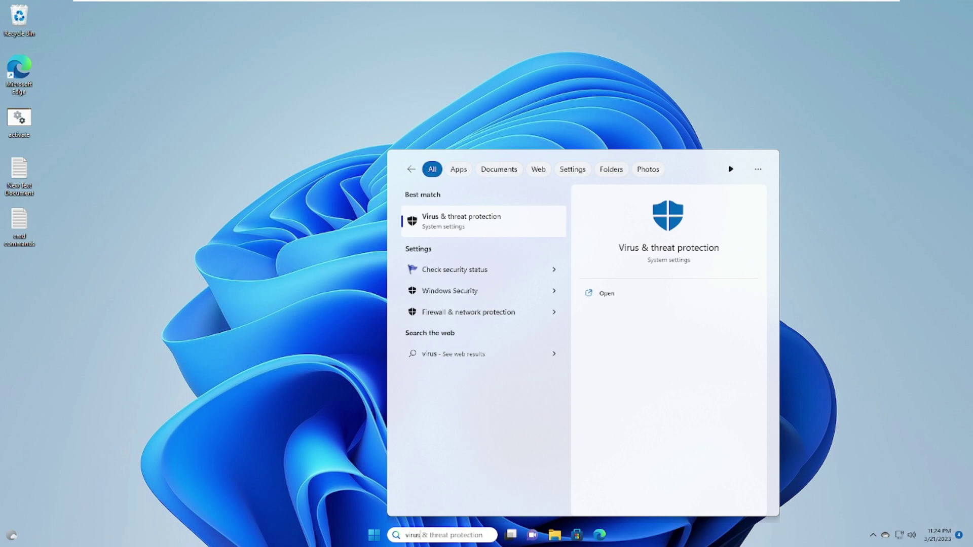
{"action": "left_click", "coordinate": [473, 227]}
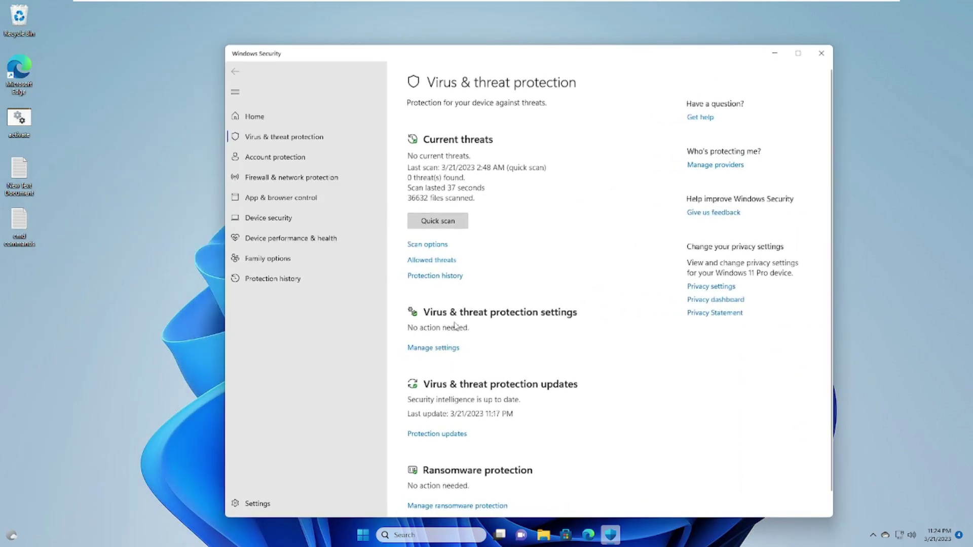
{"action": "left_click", "coordinate": [440, 347]}
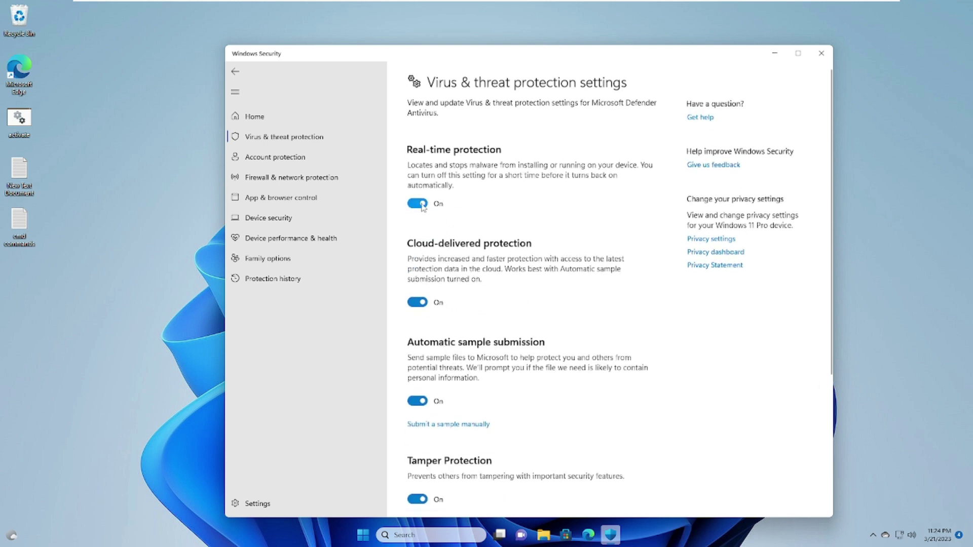
{"action": "left_click", "coordinate": [424, 203]}
{"action": "left_click", "coordinate": [458, 349]}
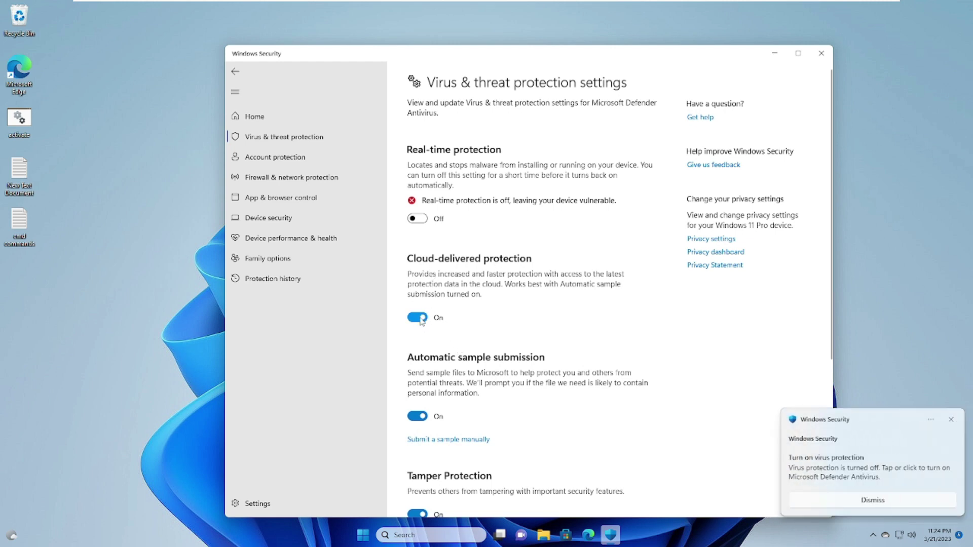
{"action": "left_click", "coordinate": [419, 317]}
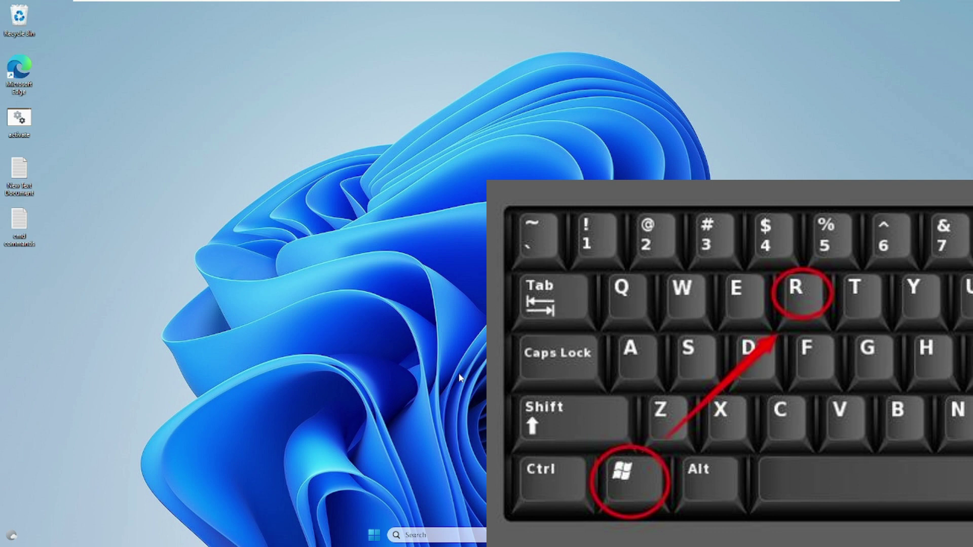
Launch System Configuration by running msconfig from the Run box
{"action": "key", "text": "super+r"}
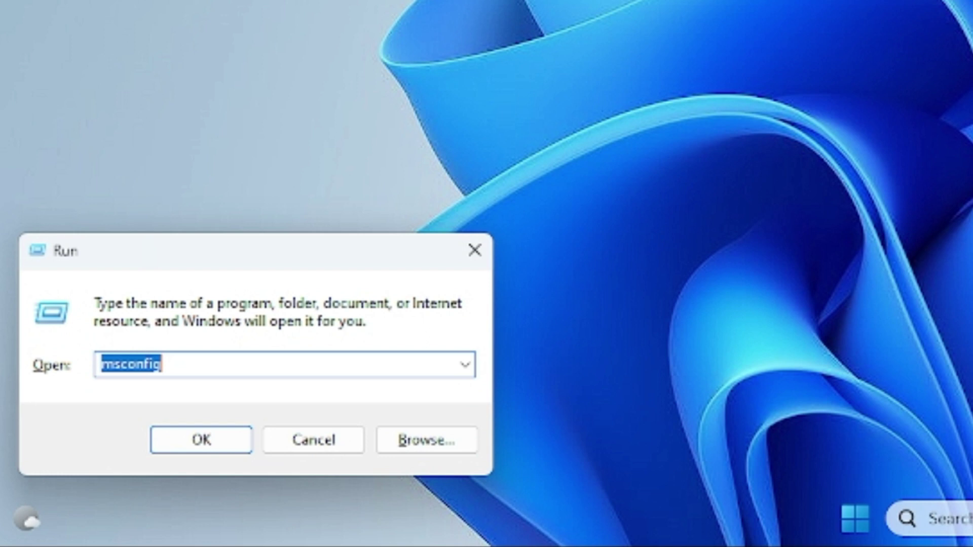
{"action": "type", "text": "msconfig"}
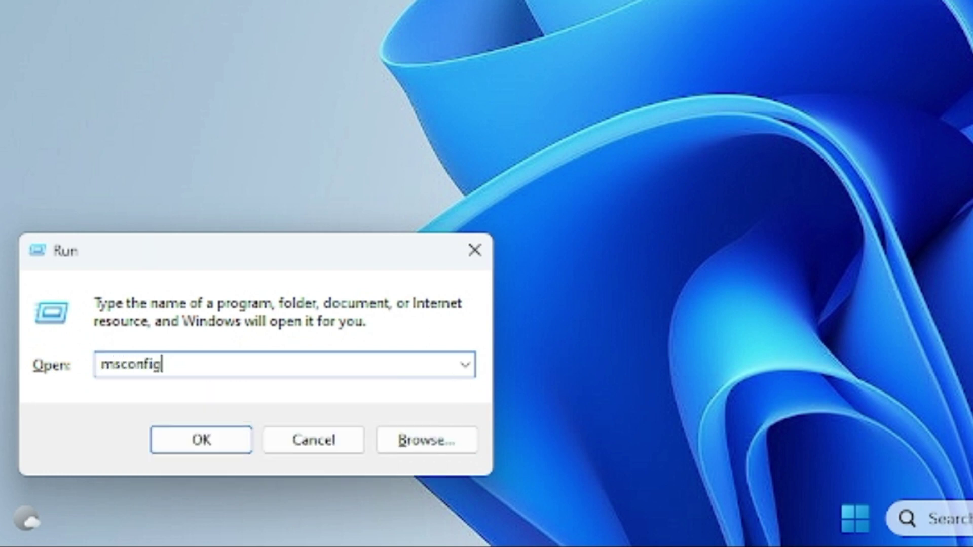
{"action": "left_click", "coordinate": [231, 438]}
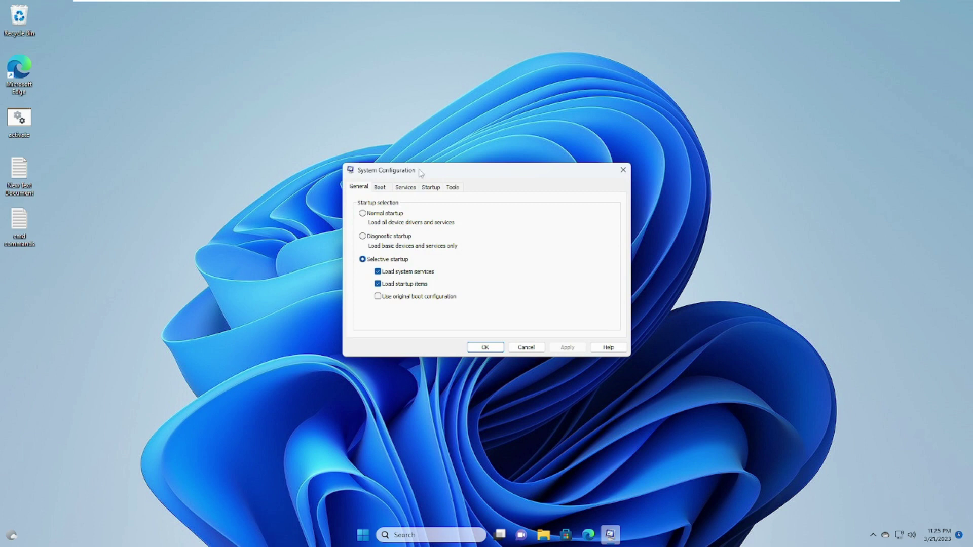
{"action": "left_click_drag", "start_coordinate": [449, 166], "coordinate": [513, 174]}
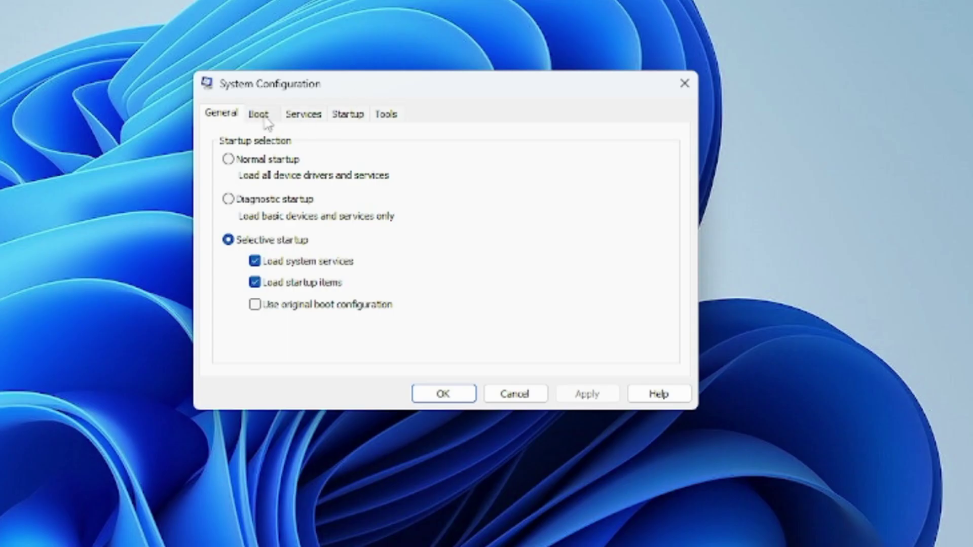
Enable Safe boot with Network on the Boot tab, apply, and restart now
{"action": "left_click", "coordinate": [447, 196]}
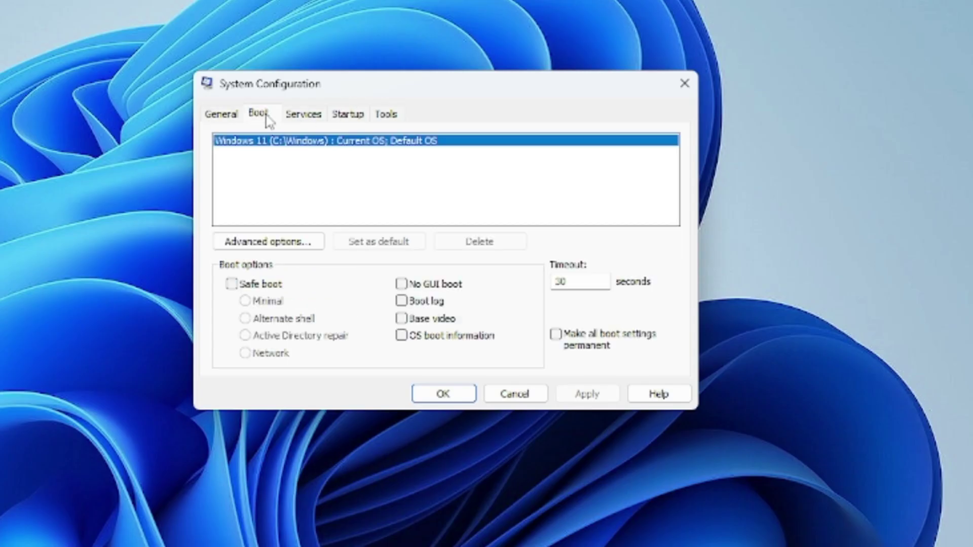
{"action": "left_click", "coordinate": [231, 285]}
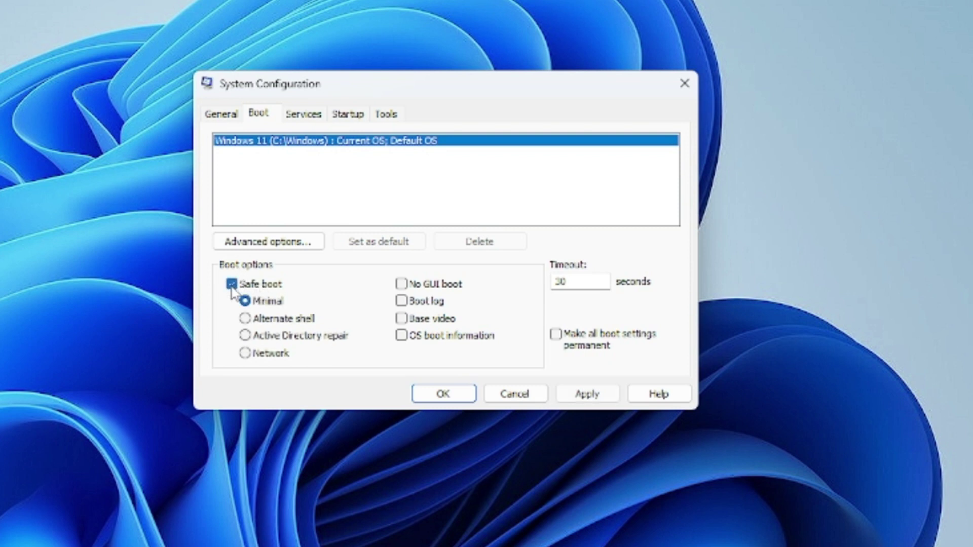
{"action": "left_click", "coordinate": [245, 354]}
{"action": "left_click", "coordinate": [583, 394]}
{"action": "left_click", "coordinate": [466, 398]}
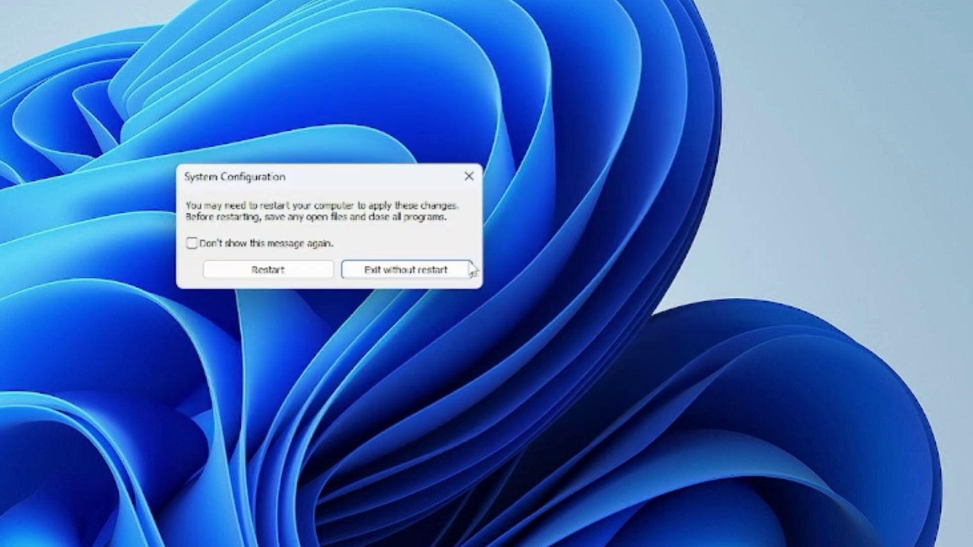
{"action": "left_click", "coordinate": [297, 274]}
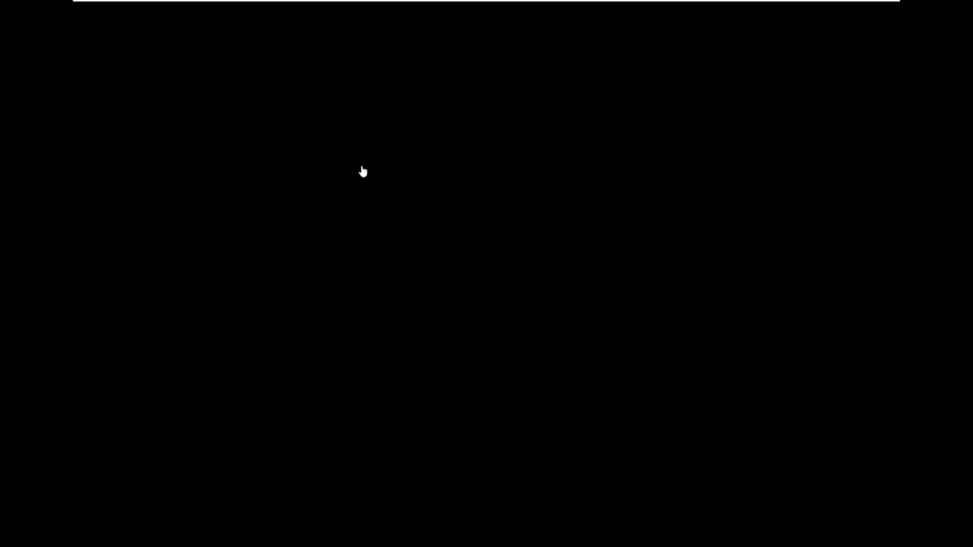
Sign in with the PIN and close the Microsoft Edge support article window
{"action": "key", "text": "Return"}
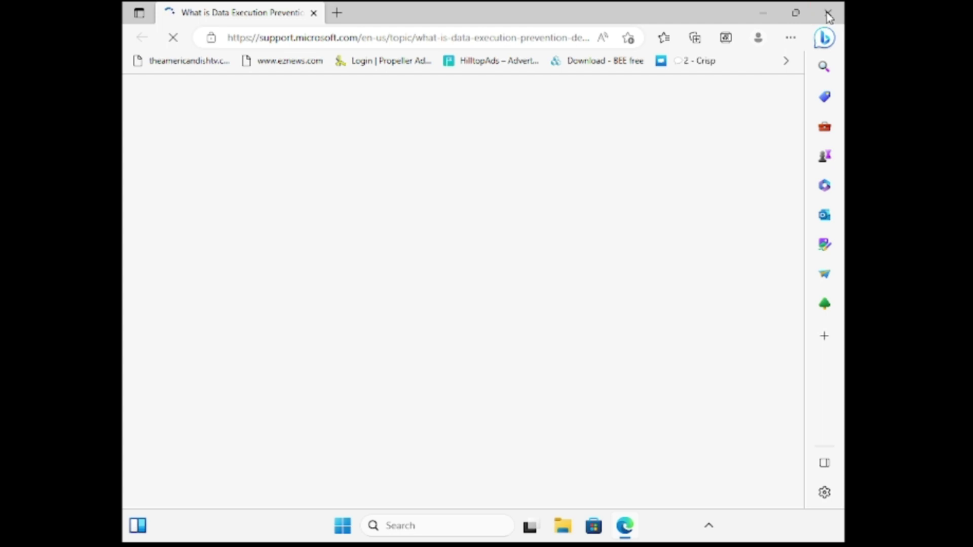
{"action": "left_click", "coordinate": [828, 15]}
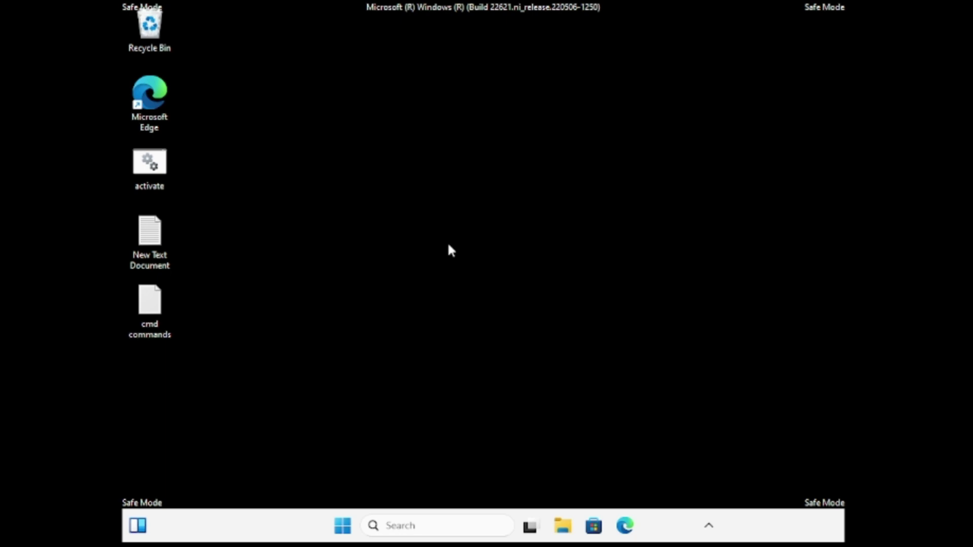
In msconfig's Boot tab, clear Safe boot, apply, and restart into normal startup
{"action": "key", "text": "super+r"}
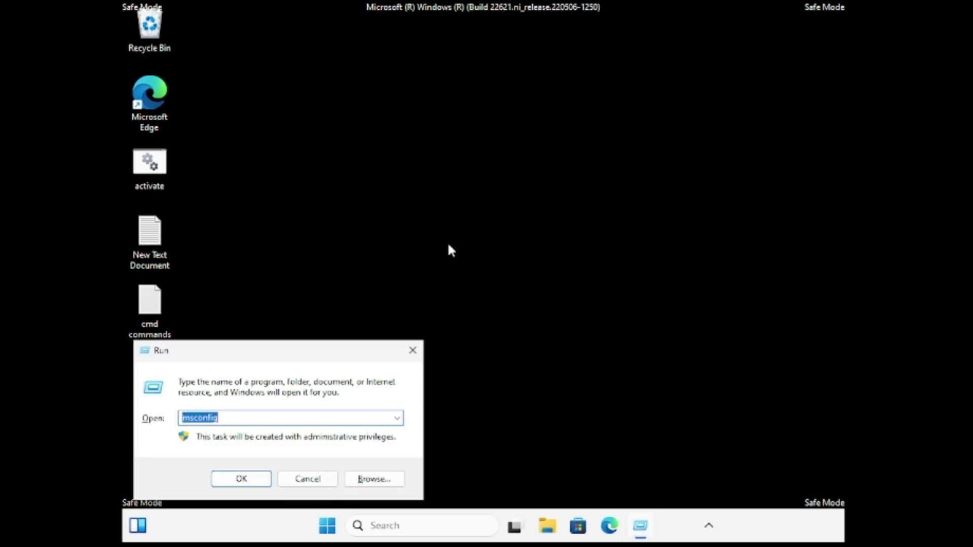
{"action": "left_click", "coordinate": [249, 477]}
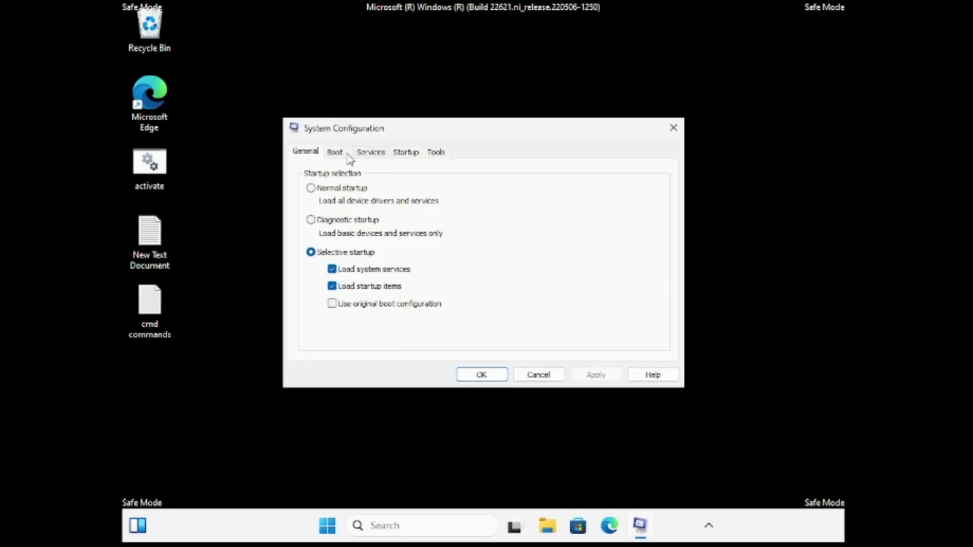
{"action": "left_click", "coordinate": [335, 153]}
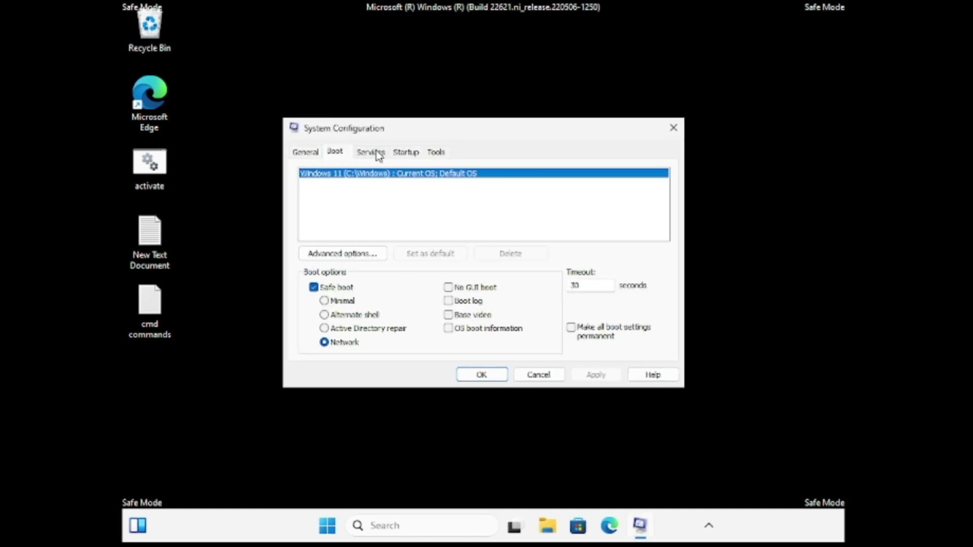
{"action": "left_click", "coordinate": [314, 287]}
{"action": "left_click", "coordinate": [596, 377]}
{"action": "left_click", "coordinate": [481, 376]}
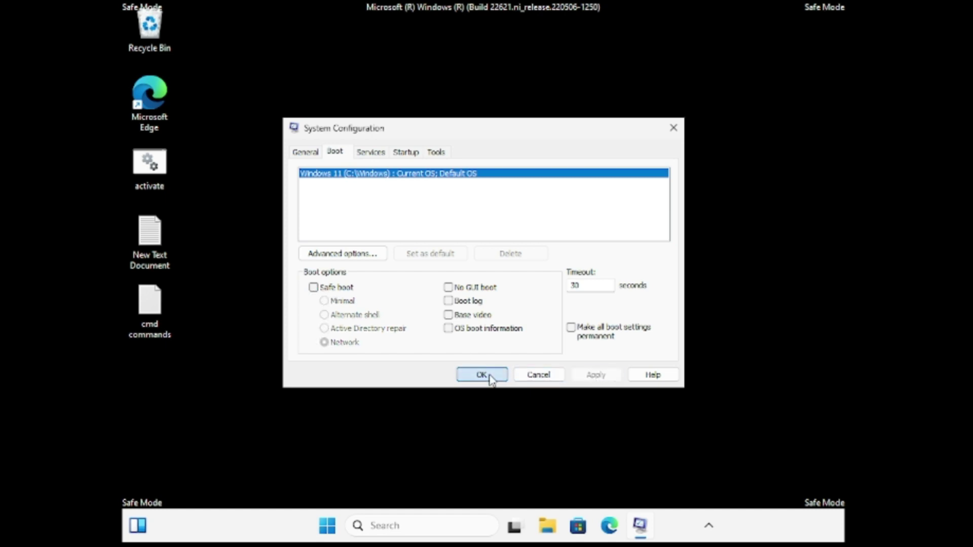
{"action": "left_click", "coordinate": [460, 287]}
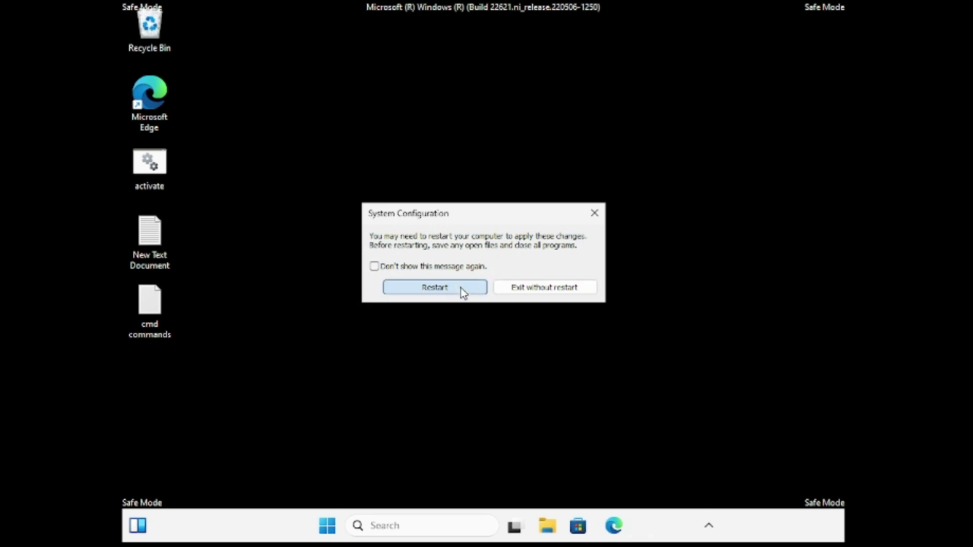